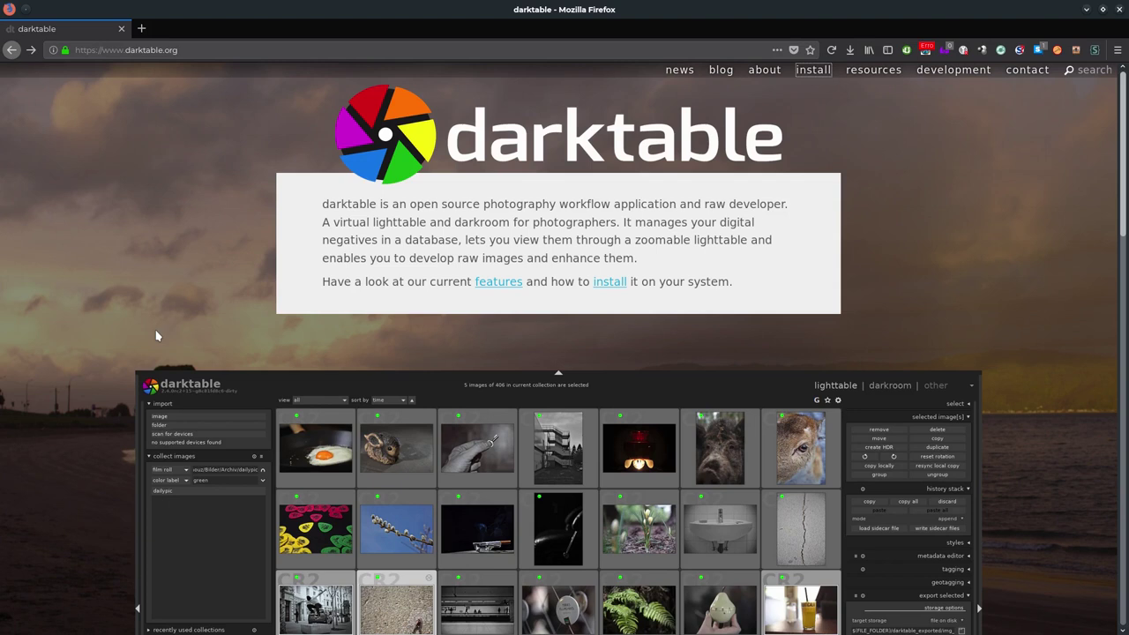
# Step: Open darktable.org's install page and scroll through the per-system install commands
pyautogui.click(814, 71)
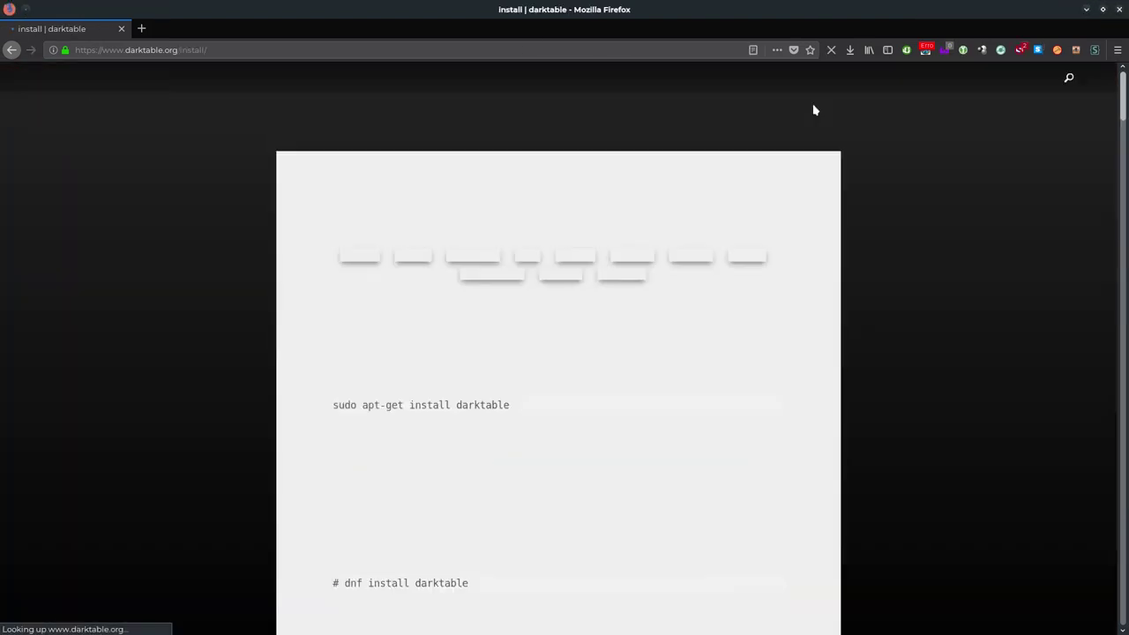
pyautogui.scroll(-2, 920, 256)
pyautogui.scroll(-2, 920, 275)
pyautogui.scroll(-2, 919, 282)
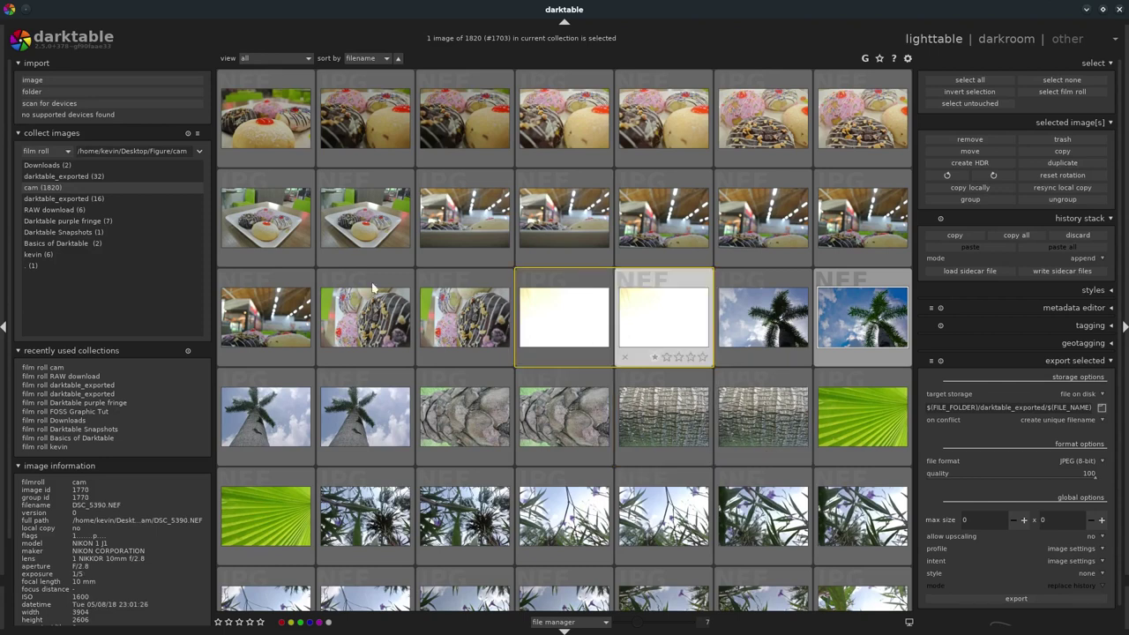
pyautogui.click(39, 81)
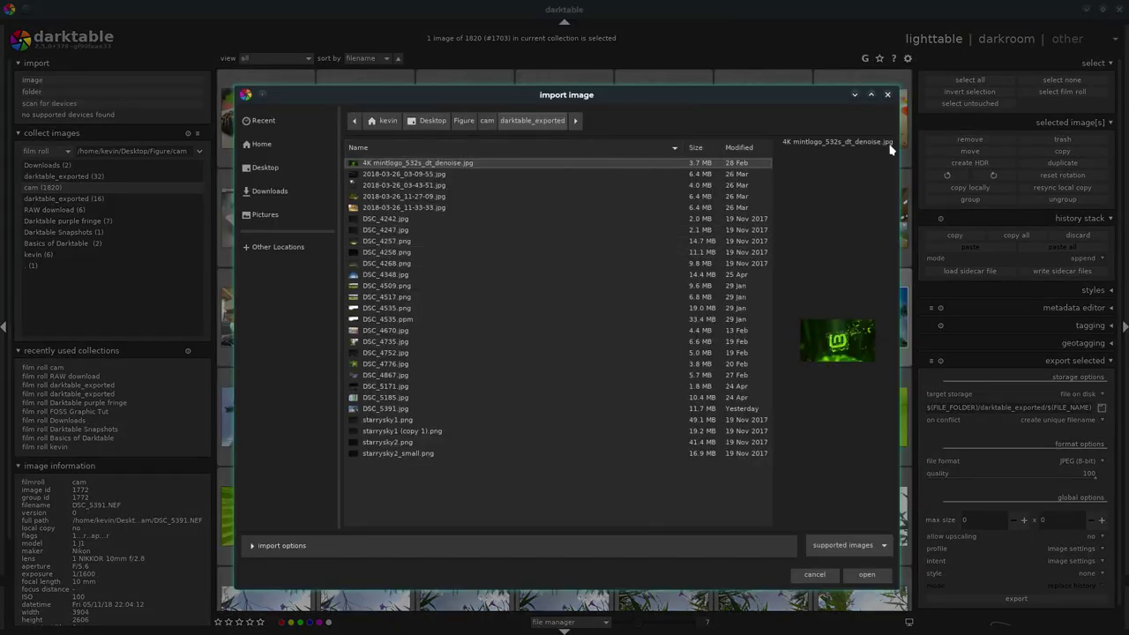
pyautogui.click(888, 95)
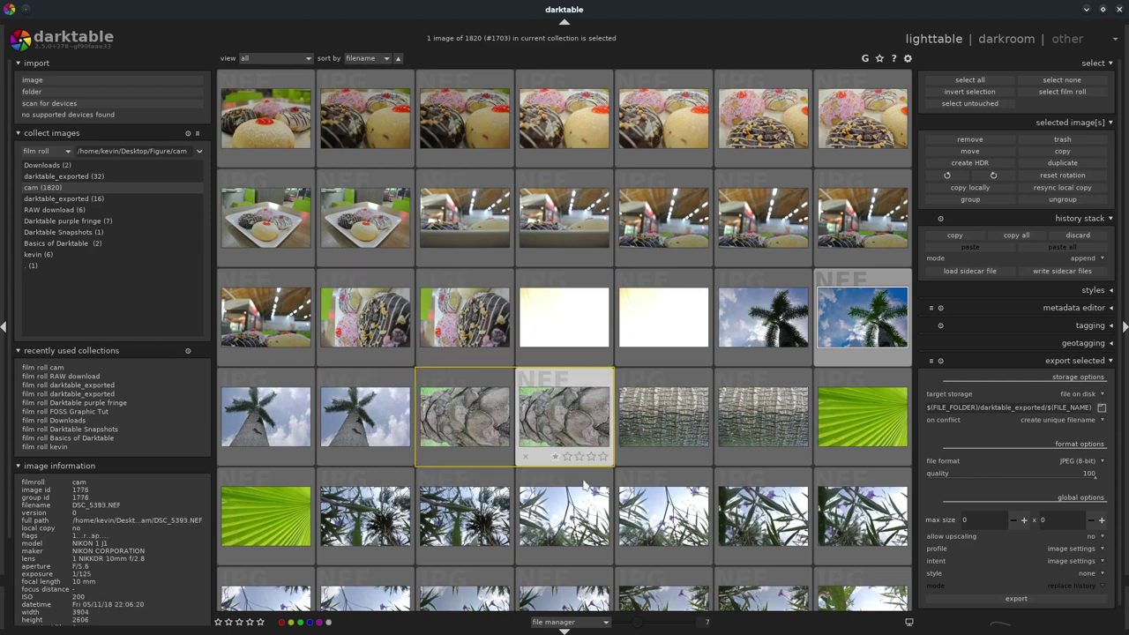
# Step: Shrink lighttable thumbnails to 9 per row and expand the metadata editor module
pyautogui.moveTo(637, 624)
pyautogui.mouseDown()
pyautogui.moveTo(672, 625)
pyautogui.moveTo(647, 625)
pyautogui.mouseUp()
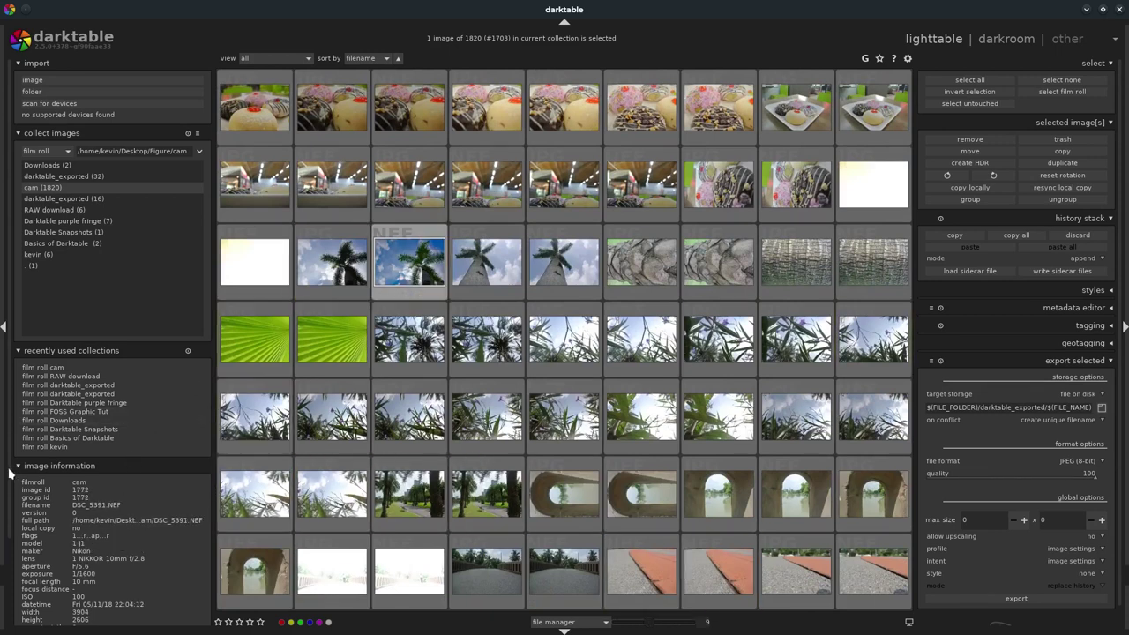
pyautogui.scroll(-3, 12, 521)
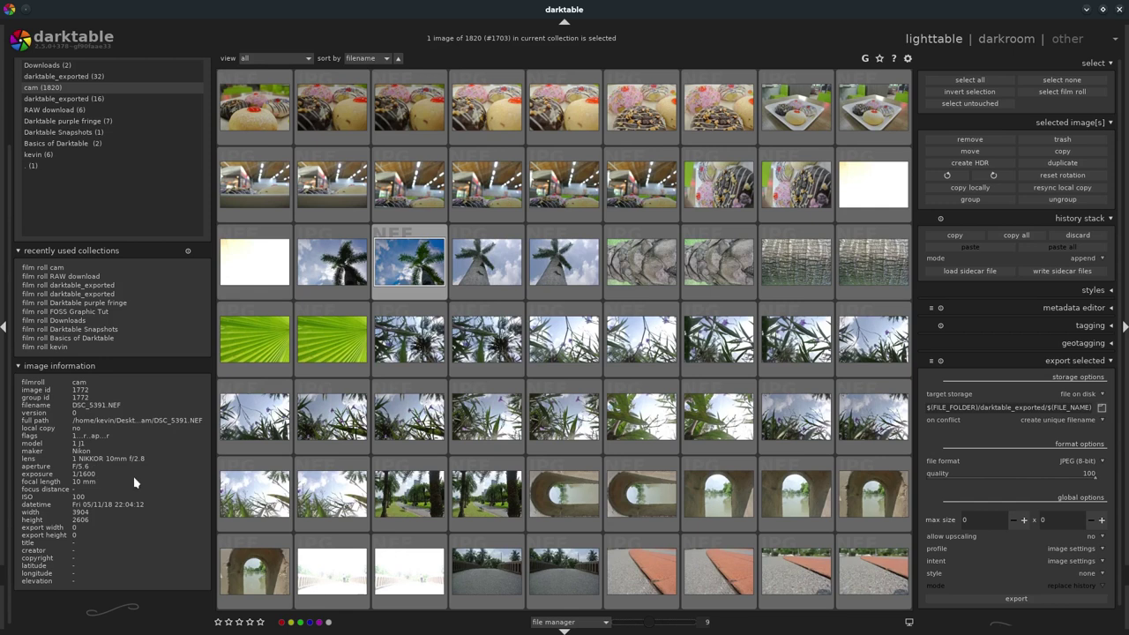
pyautogui.click(1110, 311)
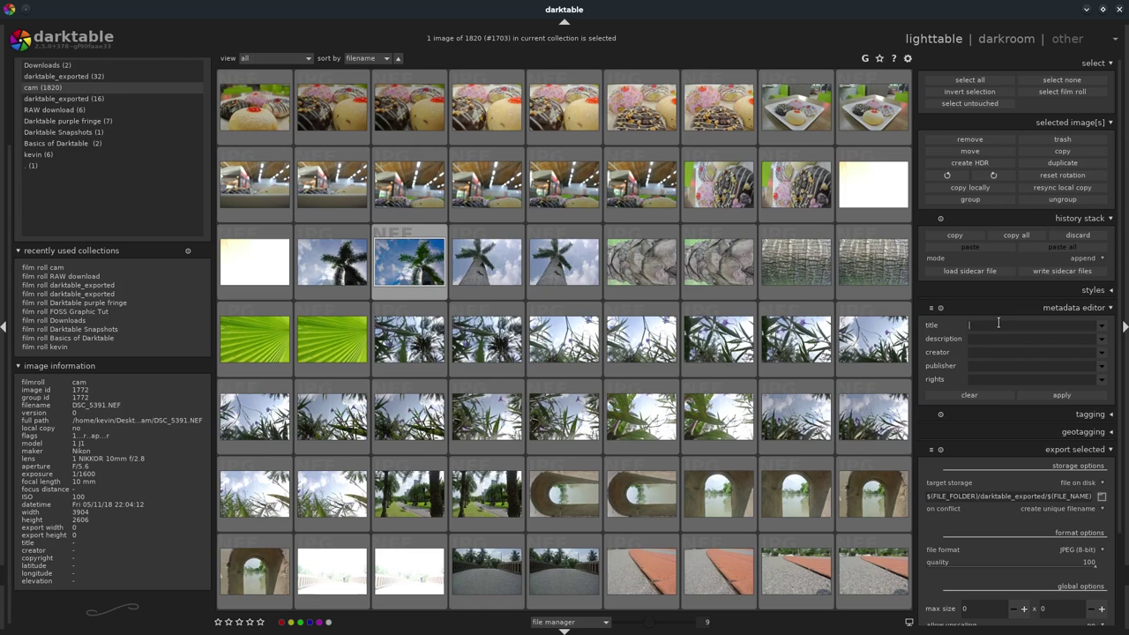
# Step: Collapse the metadata editor, create and attach a 'tree' tag, and expand the styles module
pyautogui.click(1112, 309)
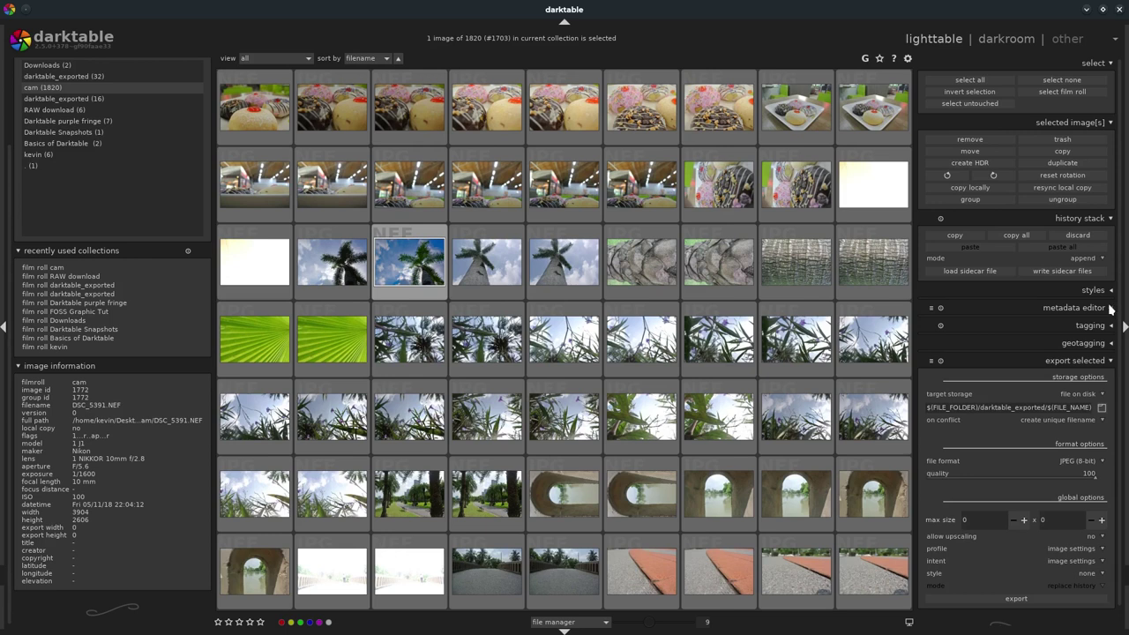
pyautogui.click(1112, 326)
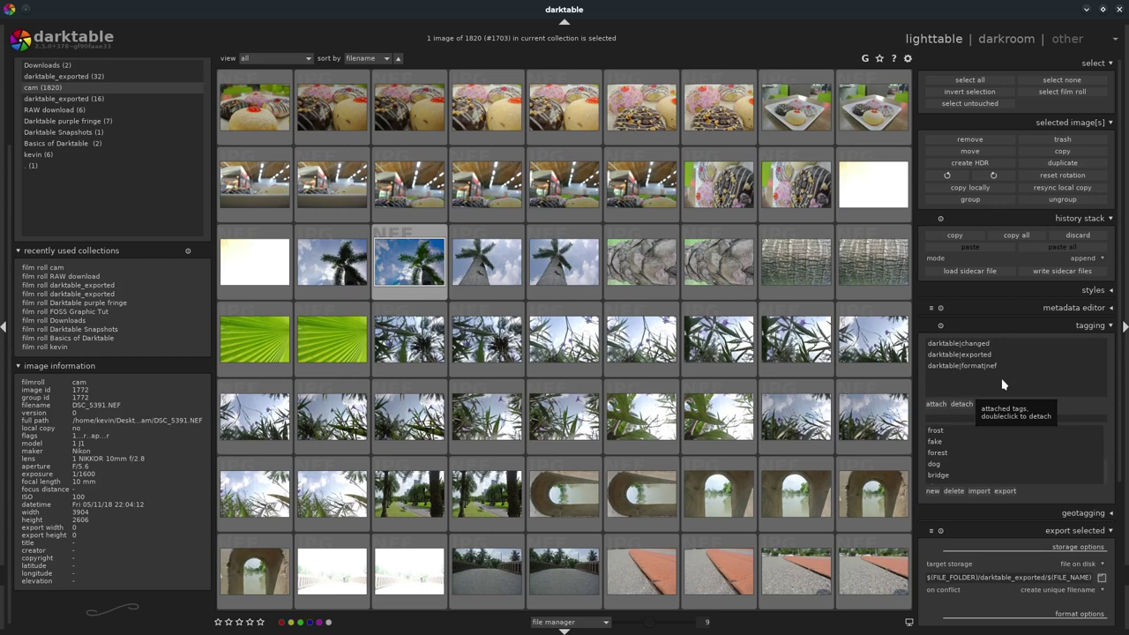
pyautogui.click(976, 416)
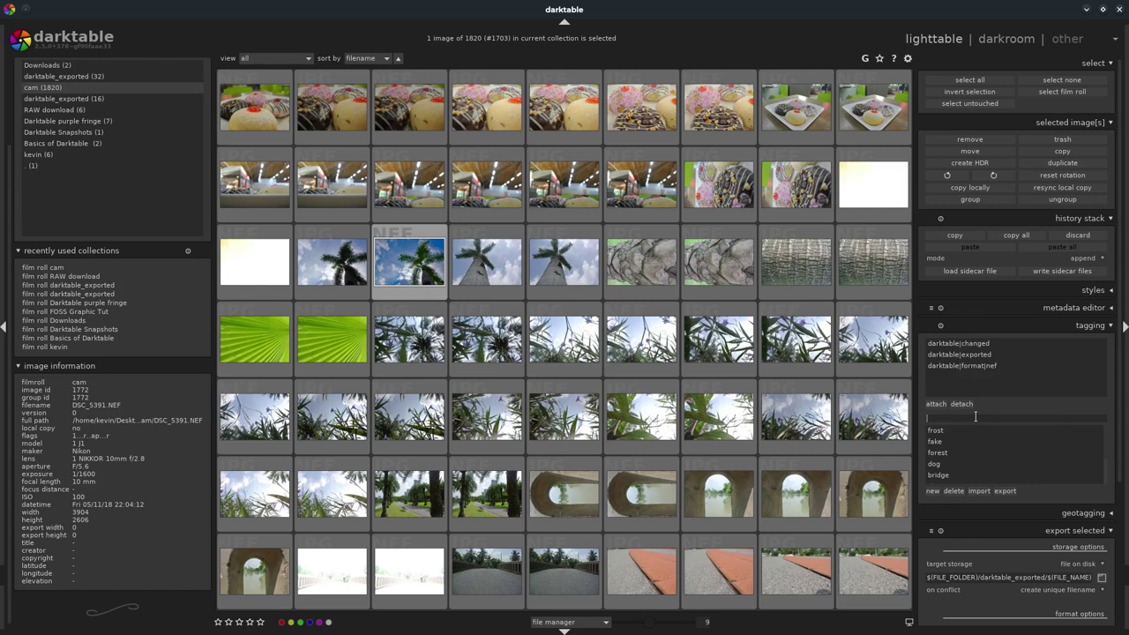
pyautogui.write('tree')
pyautogui.click(932, 492)
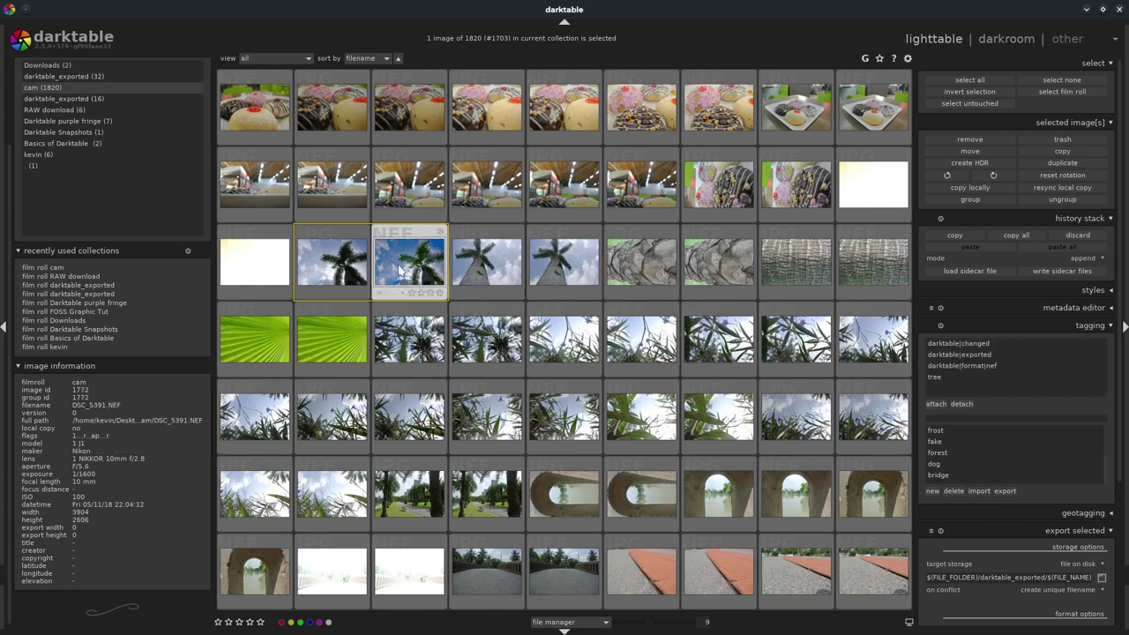
pyautogui.click(1109, 292)
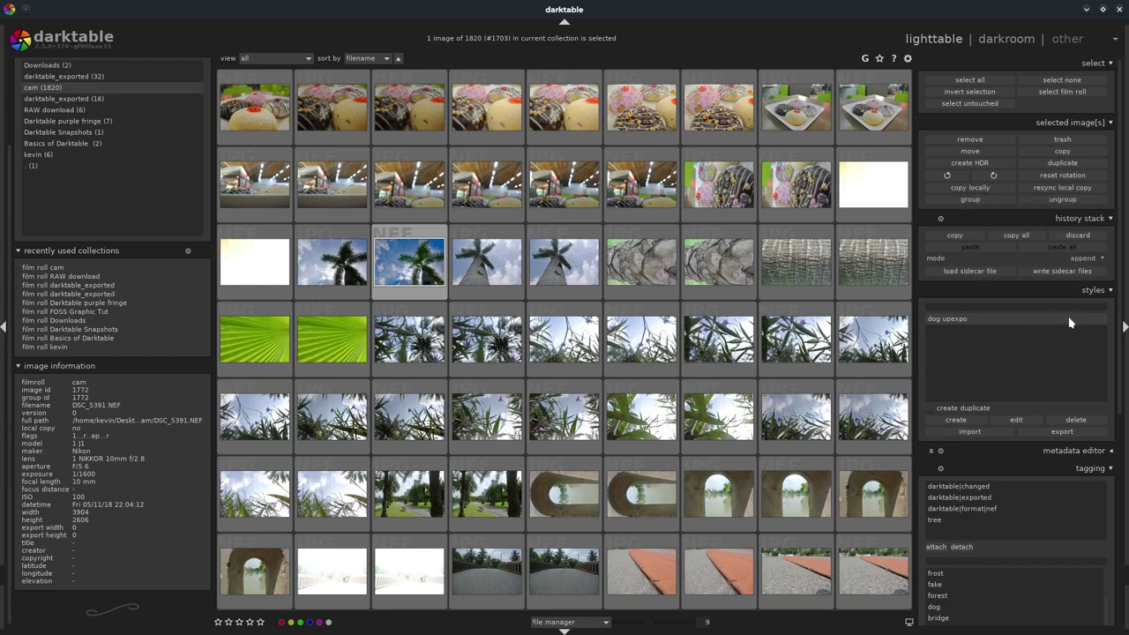
# Step: Scroll the right panel down and open the 'other' views dropdown
pyautogui.moveTo(1119, 296); pyautogui.dragTo(1126, 525)
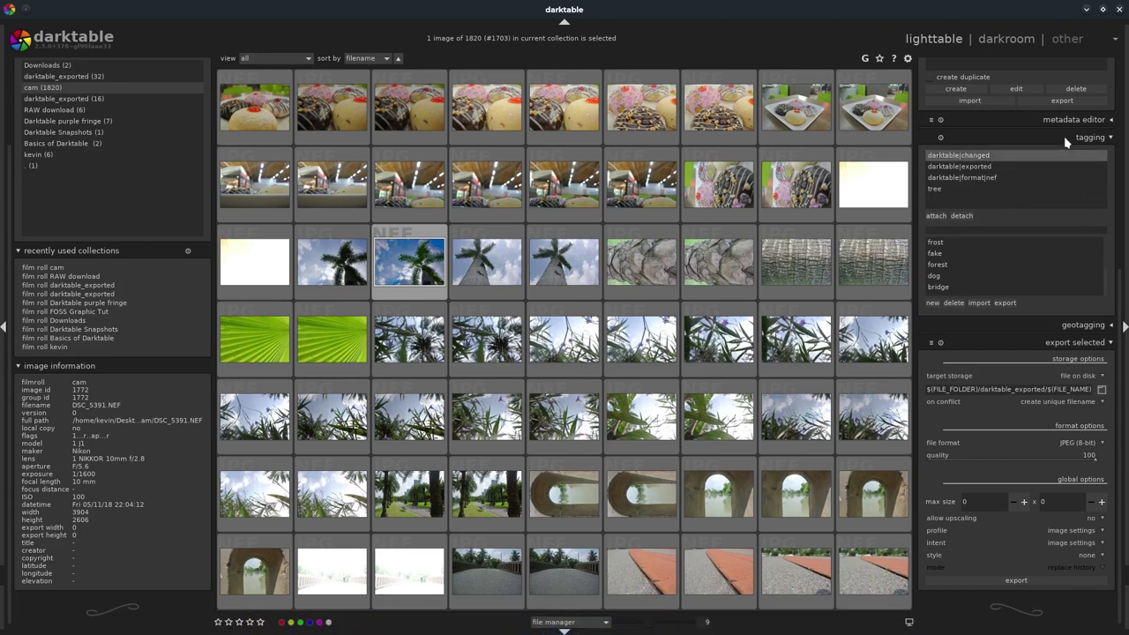
pyautogui.click(1067, 42)
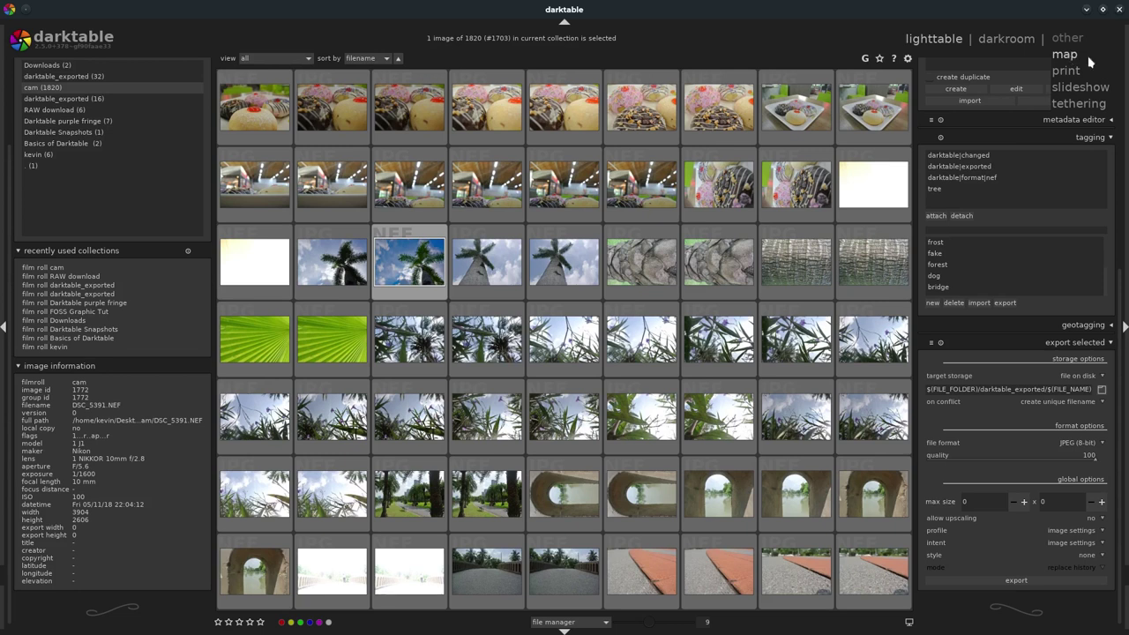
# Step: Switch to the map view, then to the print view, and dismiss the views list
pyautogui.click(1091, 58)
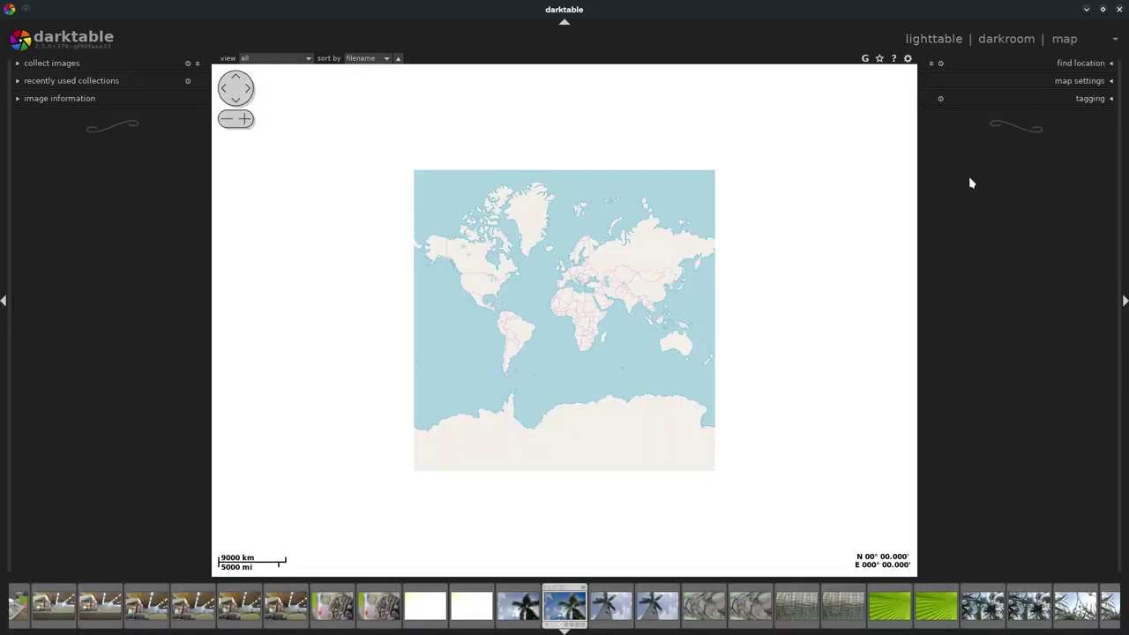
pyautogui.click(1078, 38)
pyautogui.click(1067, 55)
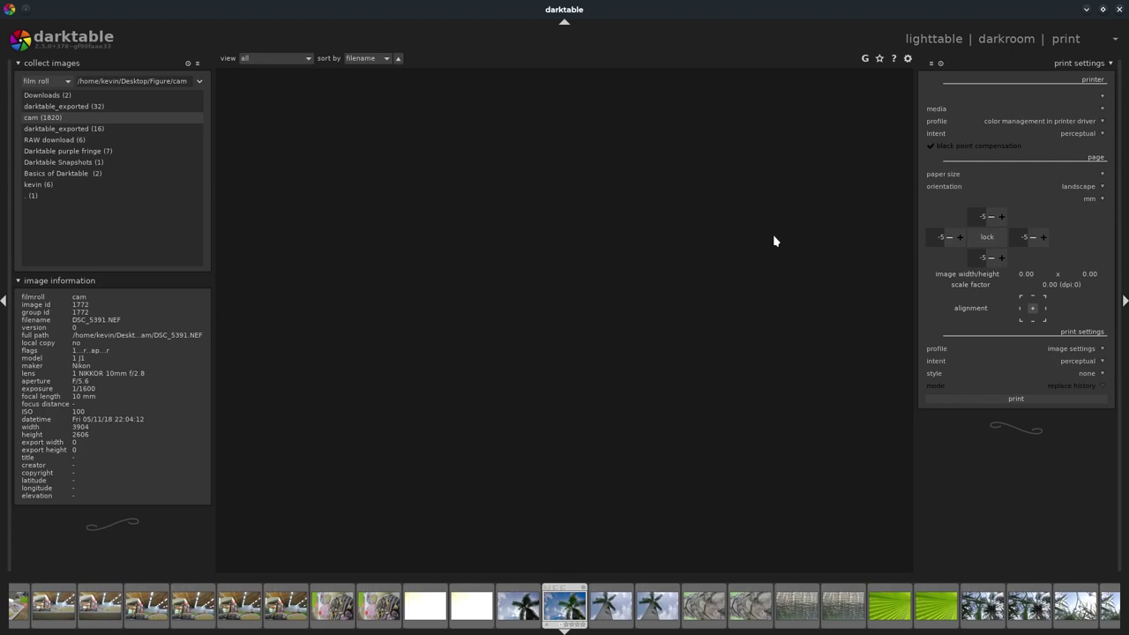
pyautogui.click(1073, 40)
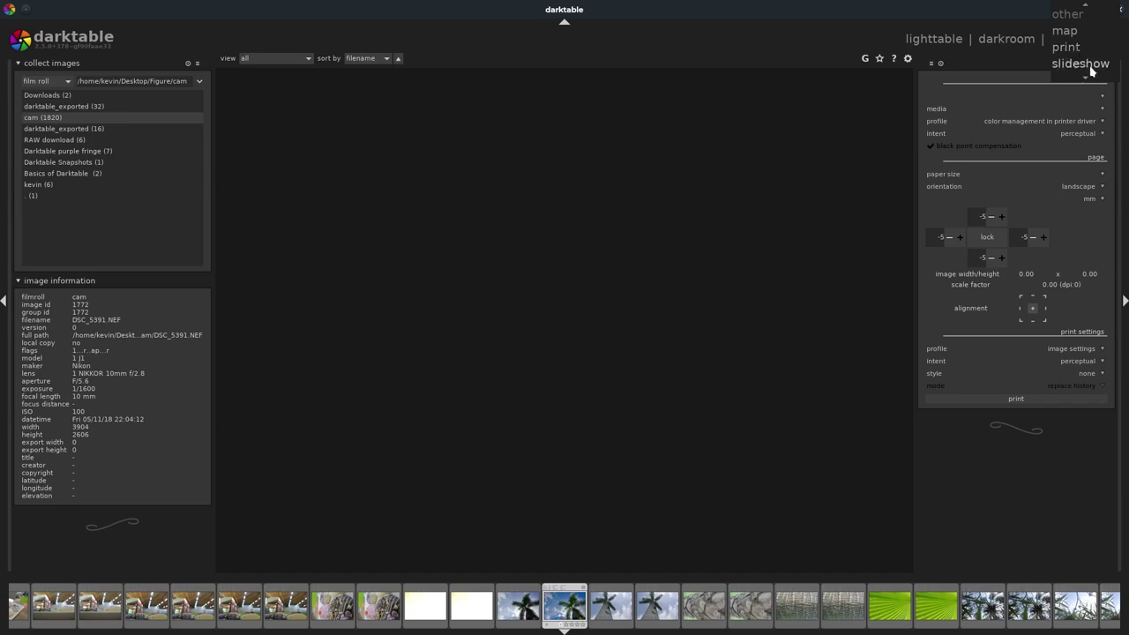
pyautogui.moveTo(1085, 77)
pyautogui.click(1030, 55)
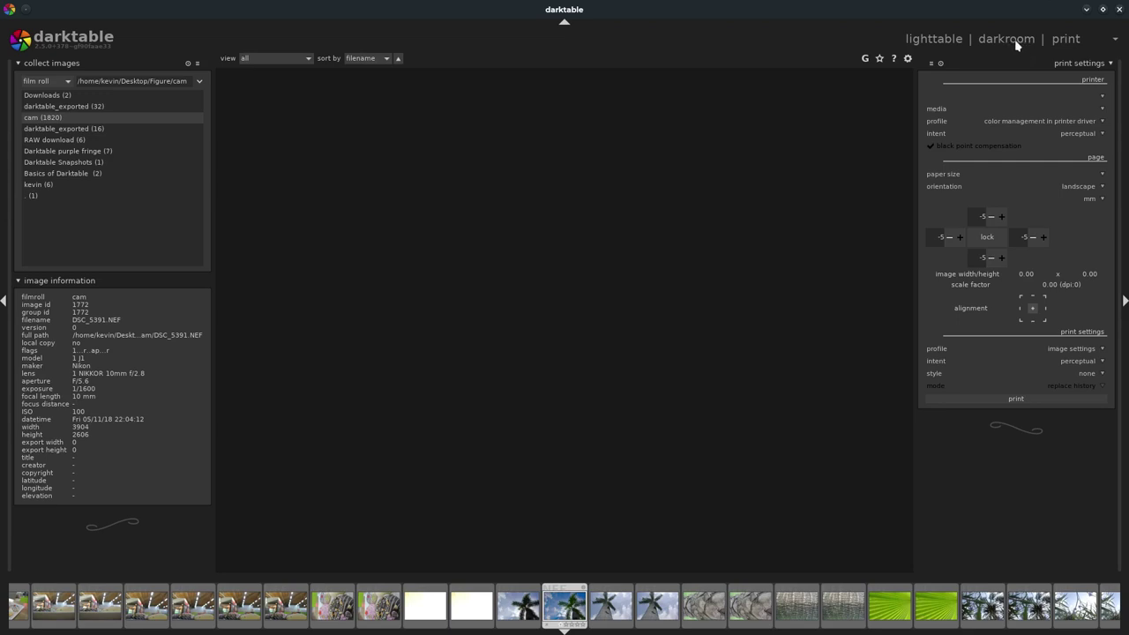
# Step: Open the palm photo in darkroom, compare '0 - original' with '20 - sharpen', and reset snapshots
pyautogui.click(1017, 44)
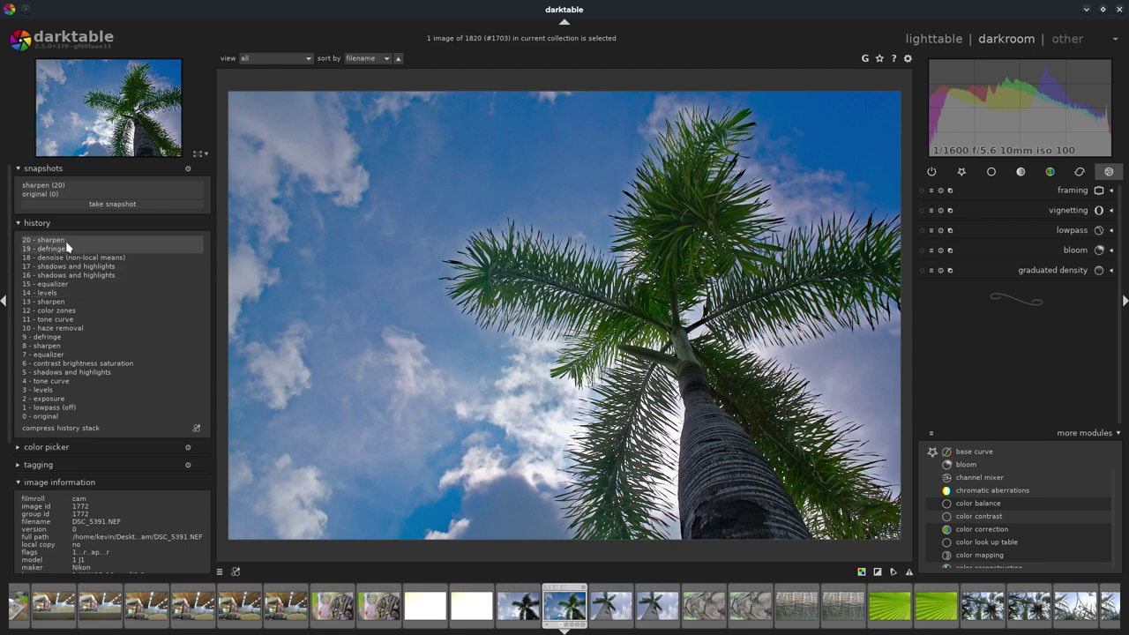
pyautogui.click(49, 417)
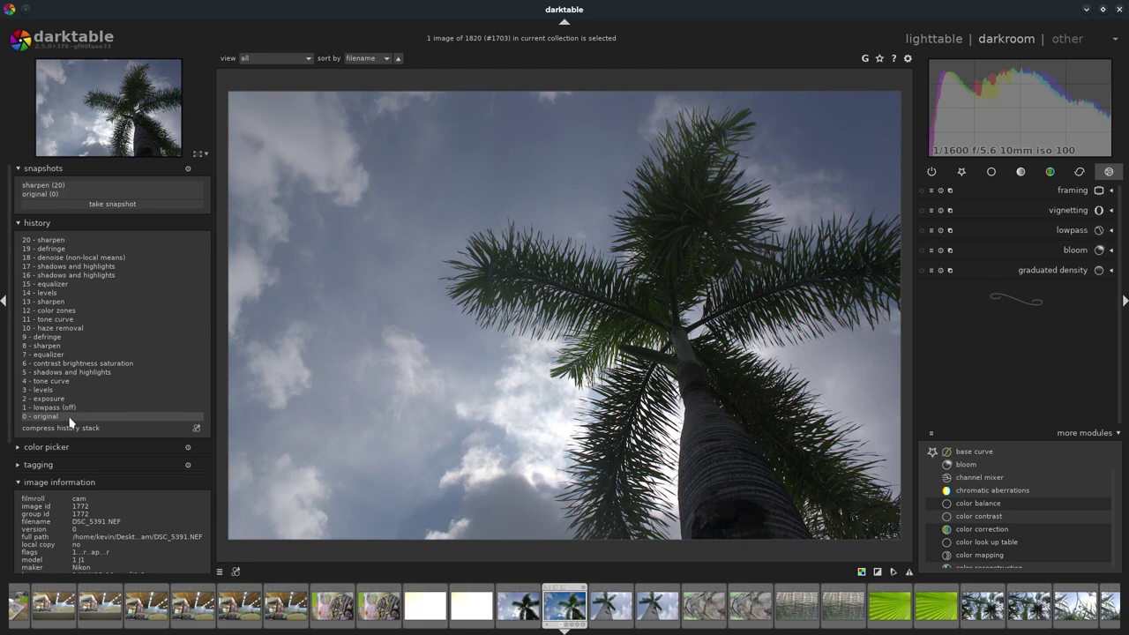
pyautogui.click(44, 239)
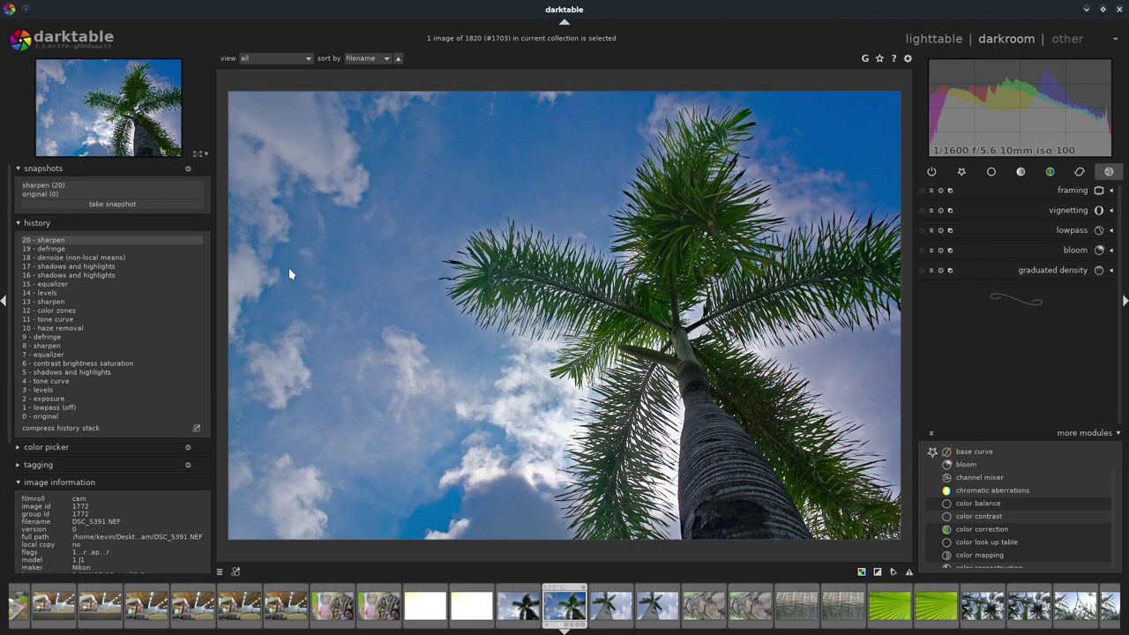
pyautogui.click(188, 169)
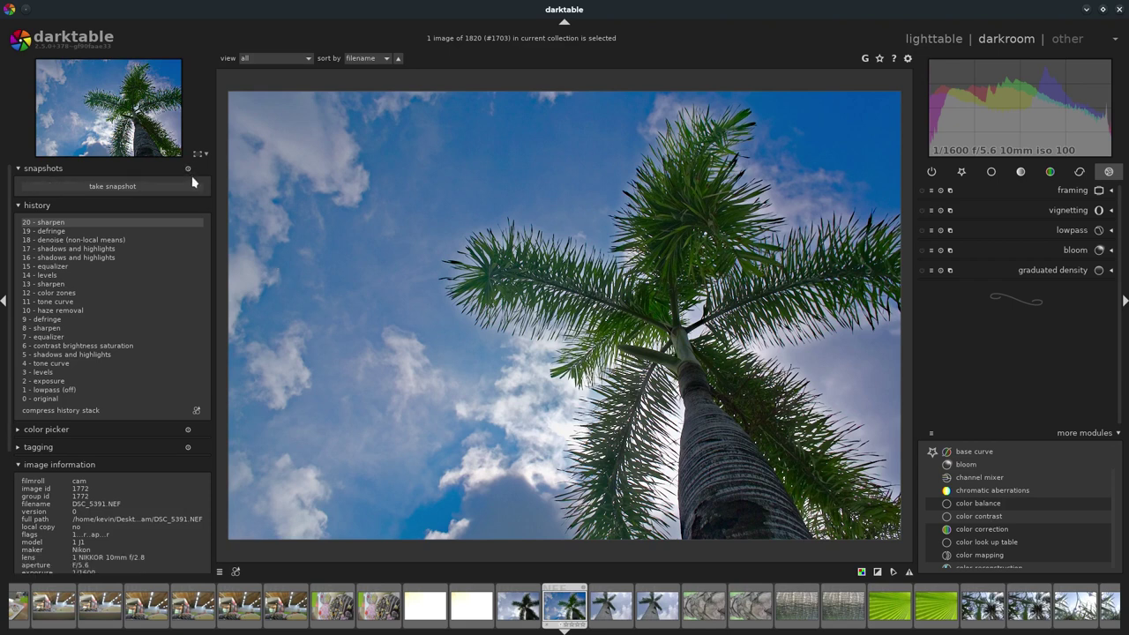
# Step: Take a 'sharpen (20)' snapshot and show it split against the unedited original
pyautogui.click(115, 187)
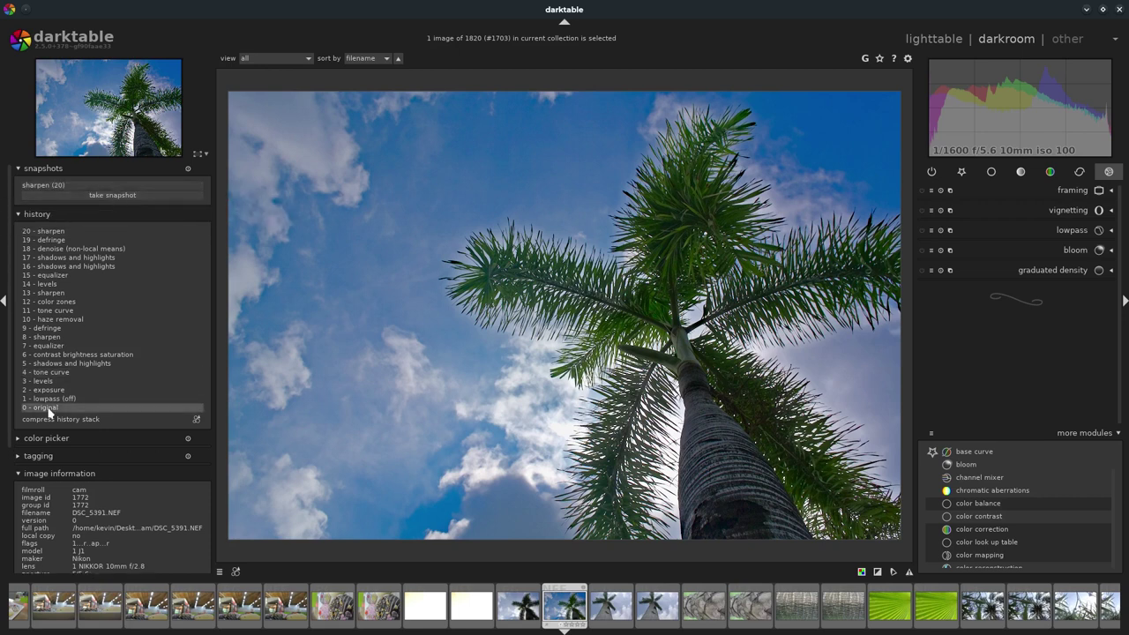
pyautogui.click(47, 408)
pyautogui.click(104, 197)
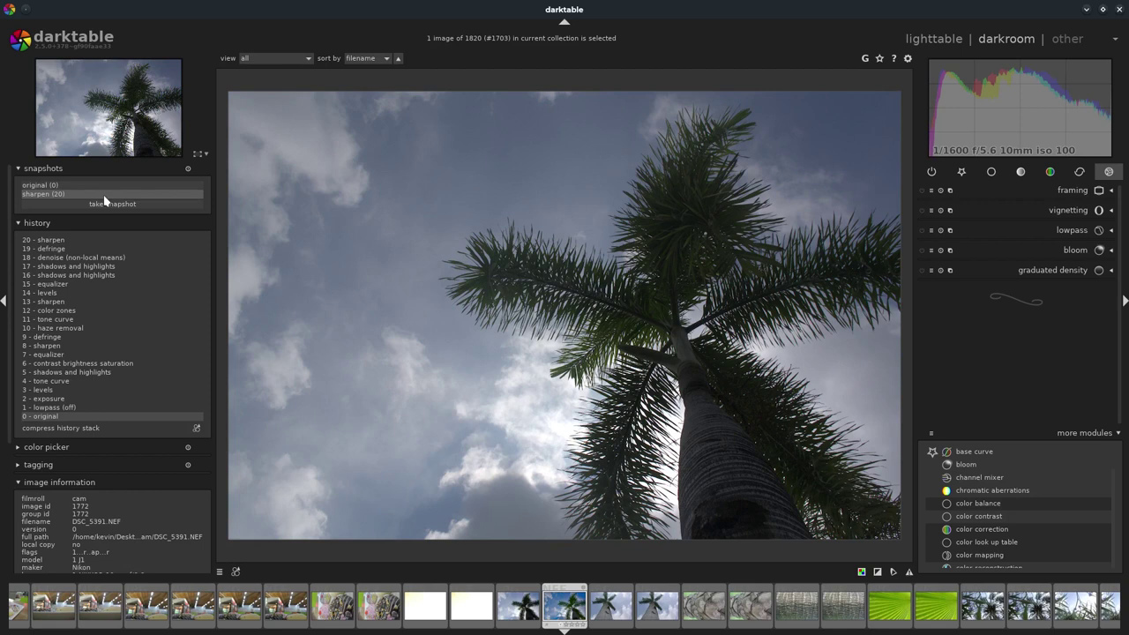
pyautogui.click(44, 195)
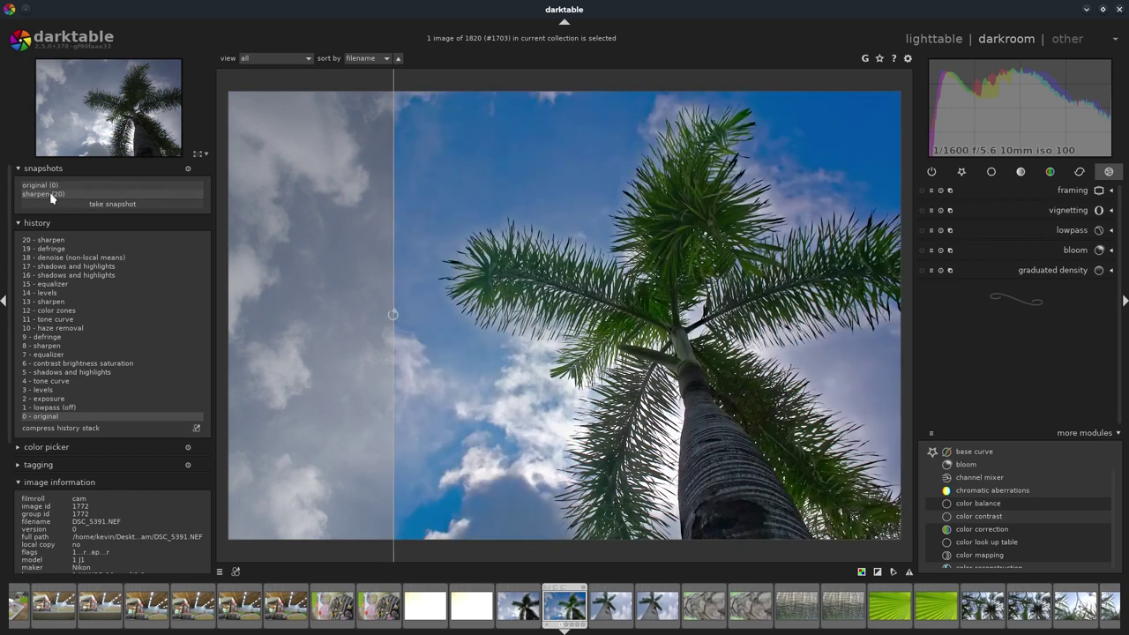
# Step: Reposition the comparison divider and flip the split orientation and sides
pyautogui.moveTo(394, 299); pyautogui.dragTo(526, 298)
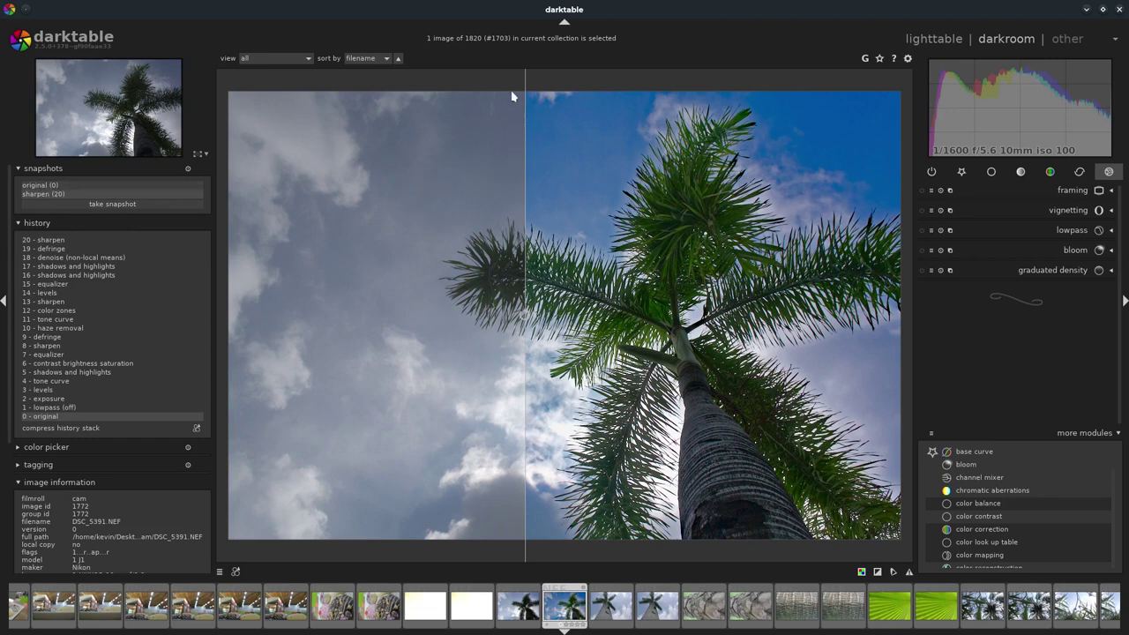
pyautogui.moveTo(527, 155)
pyautogui.mouseDown()
pyautogui.moveTo(869, 225)
pyautogui.moveTo(512, 221)
pyautogui.moveTo(592, 333)
pyautogui.mouseUp()
pyautogui.click(593, 316)
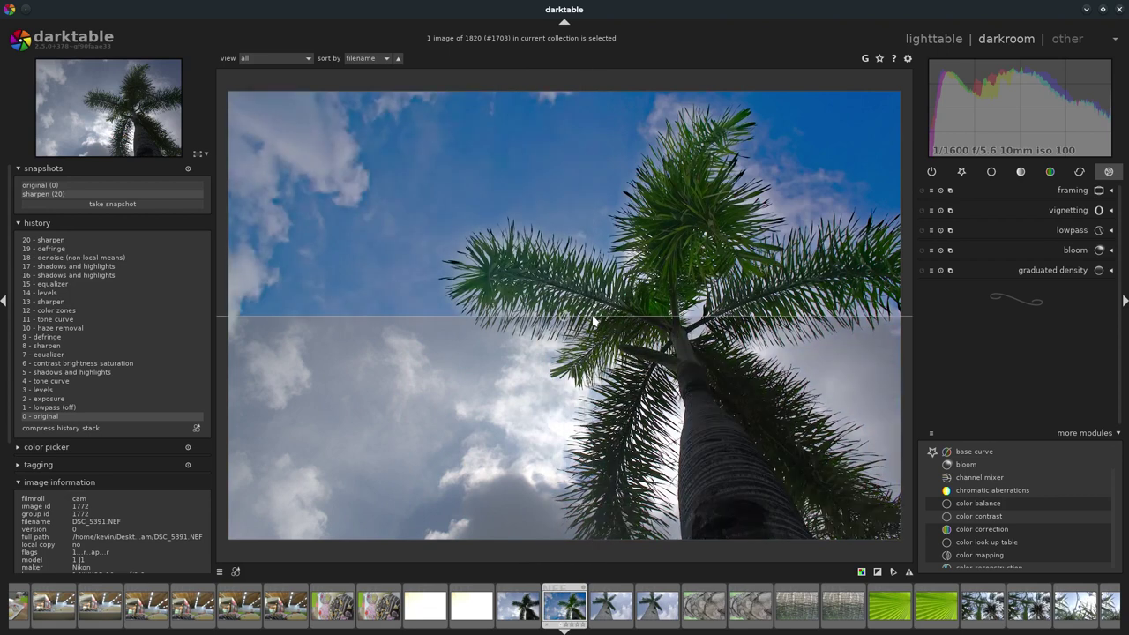
pyautogui.click(564, 318)
pyautogui.moveTo(570, 318); pyautogui.dragTo(575, 275)
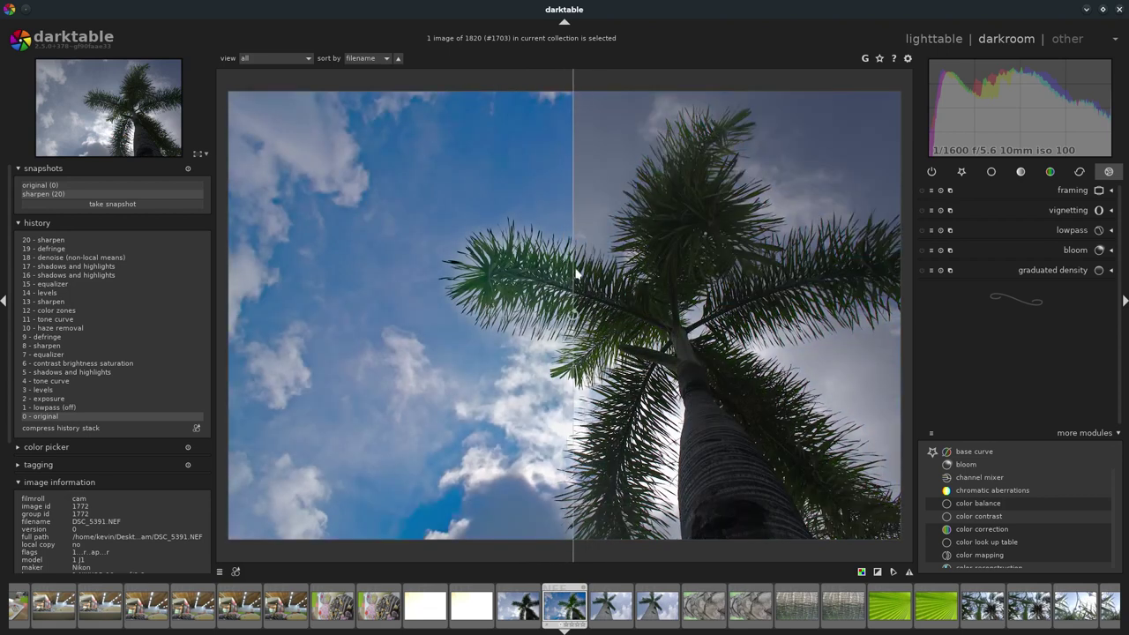
# Step: Turn the snapshot comparison off and restore history to '20 - sharpen'
pyautogui.click(44, 186)
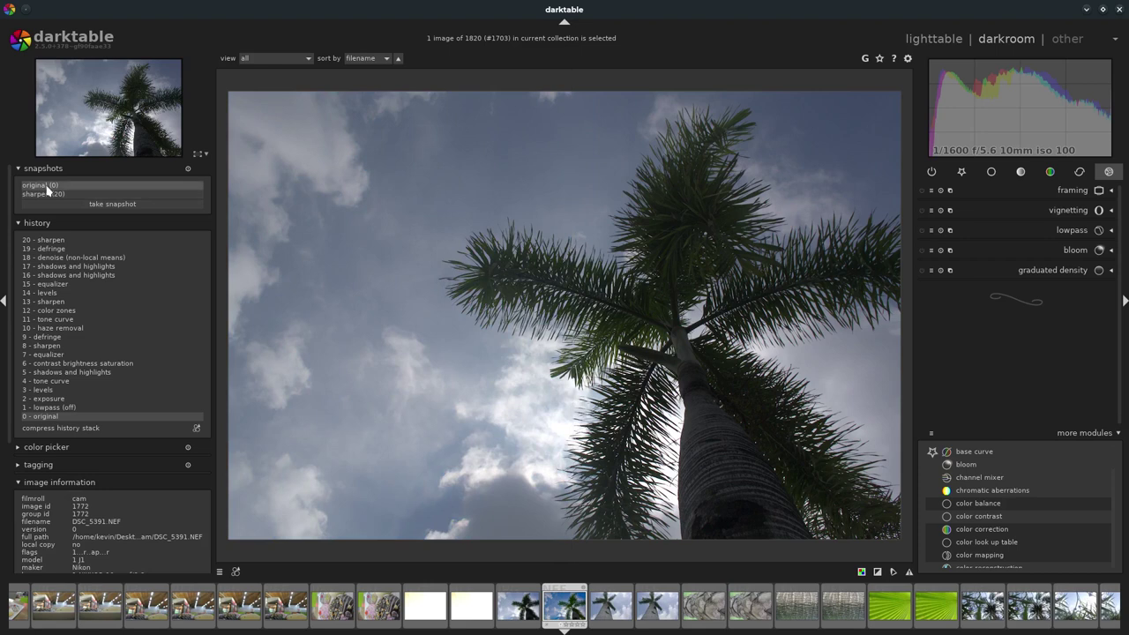
pyautogui.click(46, 195)
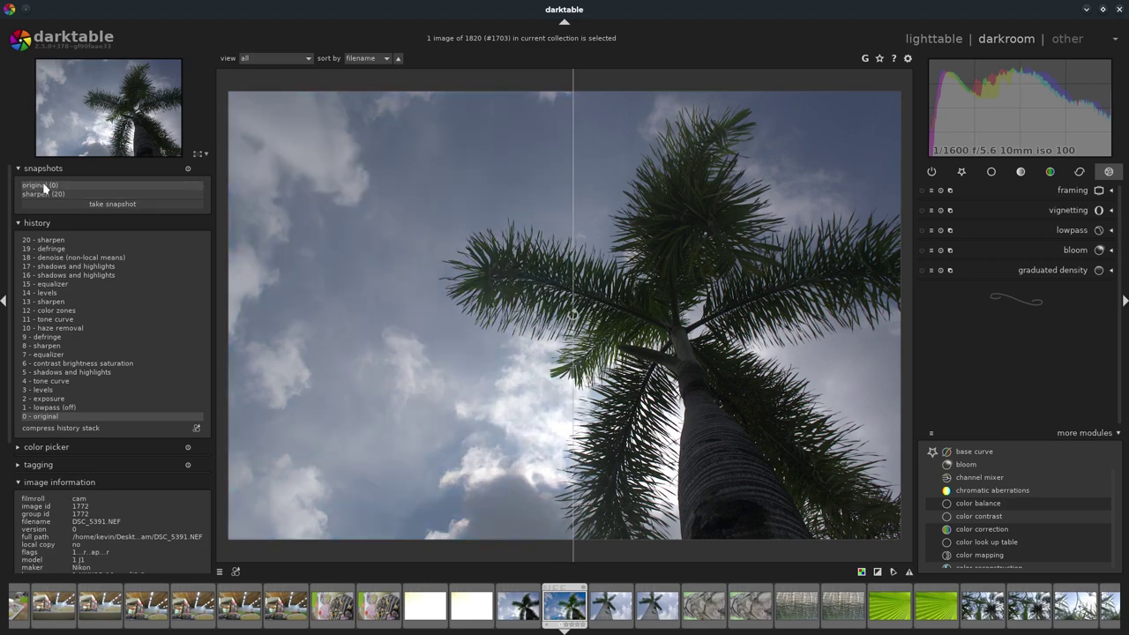
pyautogui.click(43, 186)
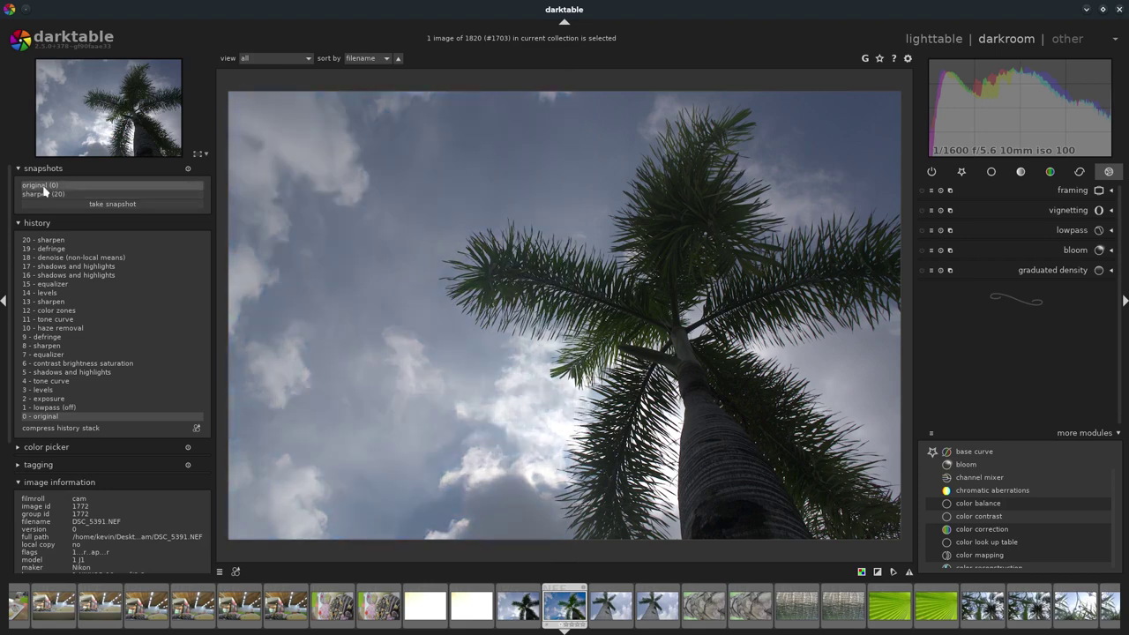
pyautogui.click(50, 240)
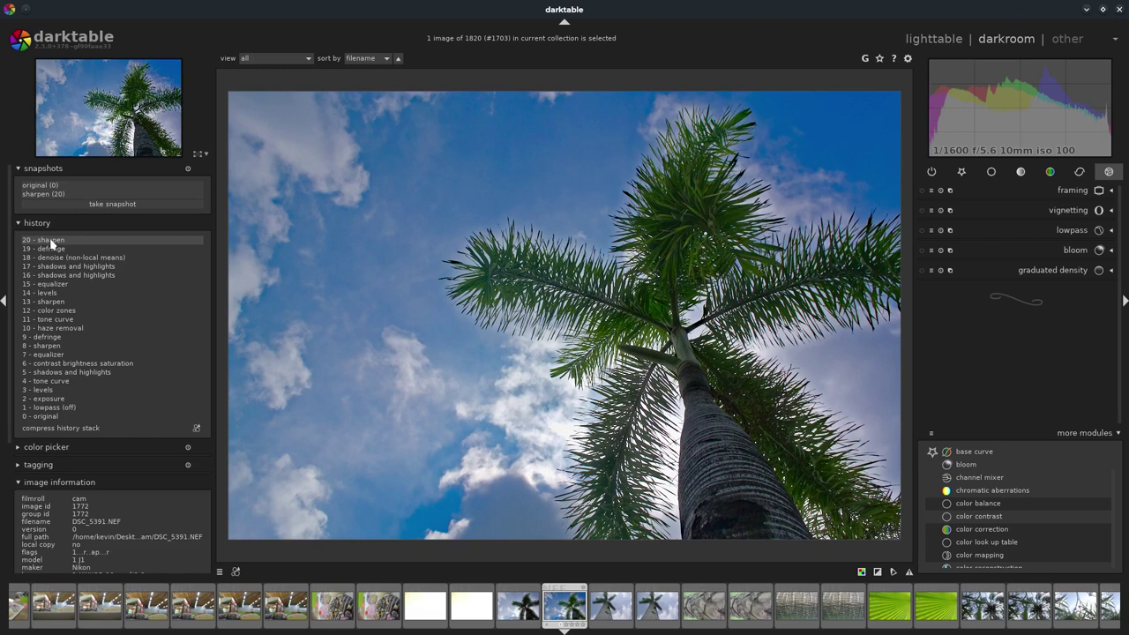
# Step: Flip between '0 - original' and '20 - sharpen' history, then show only active modules
pyautogui.click(57, 416)
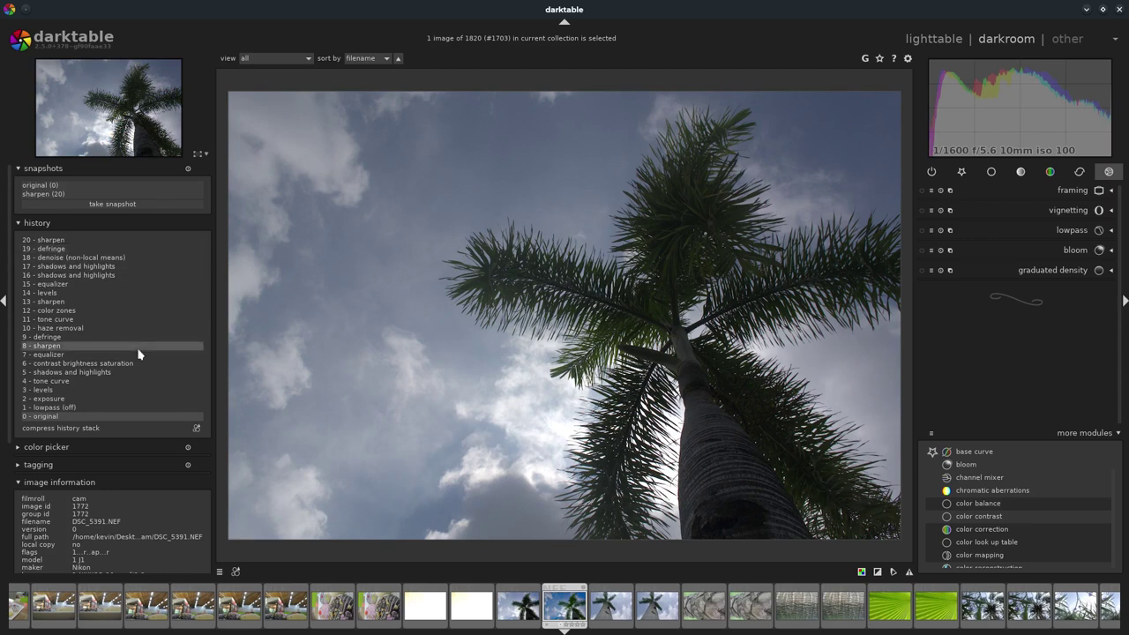
pyautogui.click(56, 413)
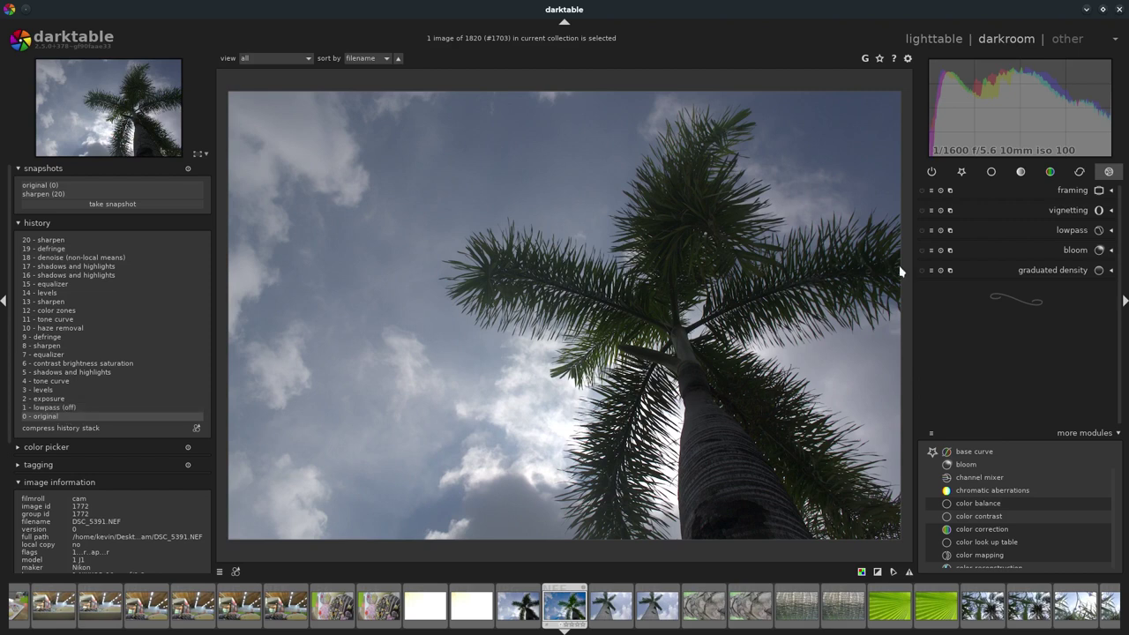
pyautogui.click(56, 240)
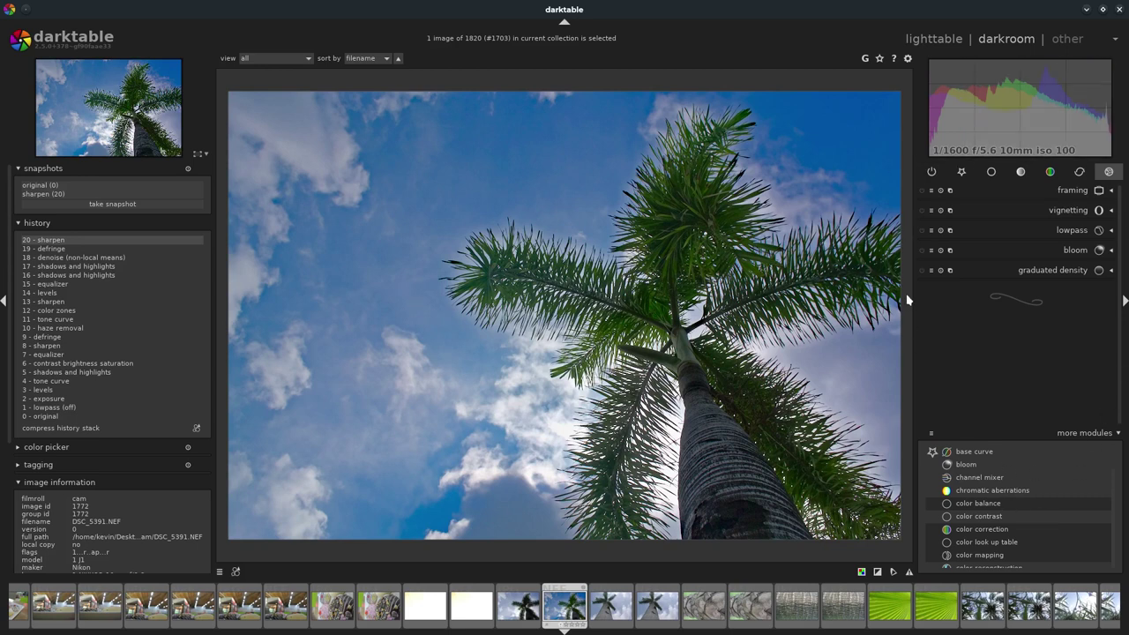
pyautogui.click(931, 179)
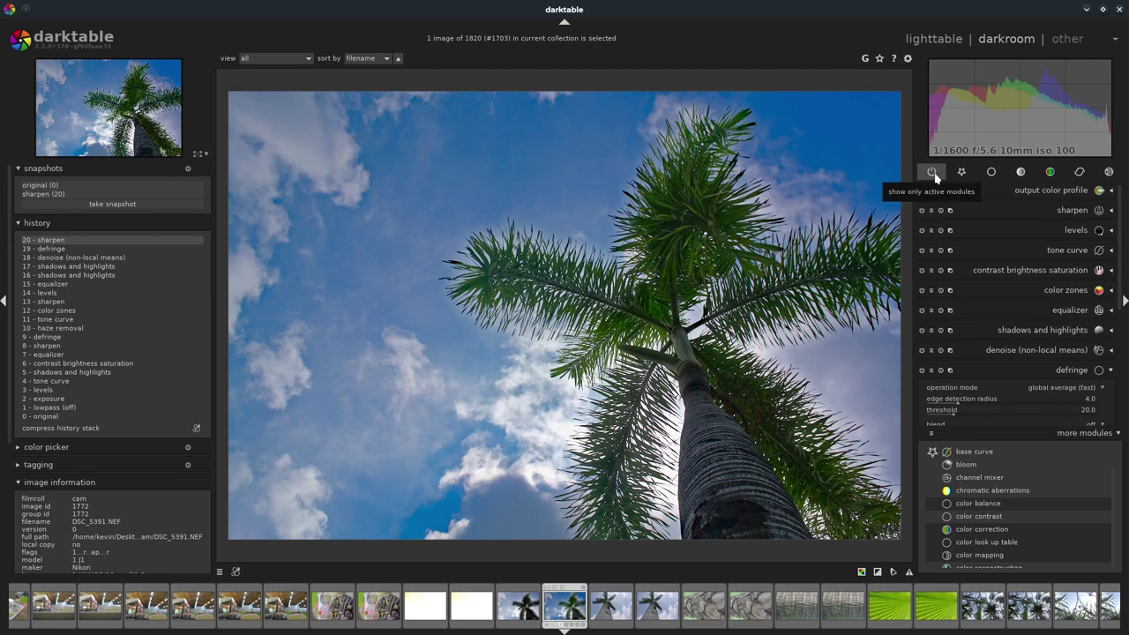
# Step: Star bloom and channel mixer as favourite modules
pyautogui.click(953, 176)
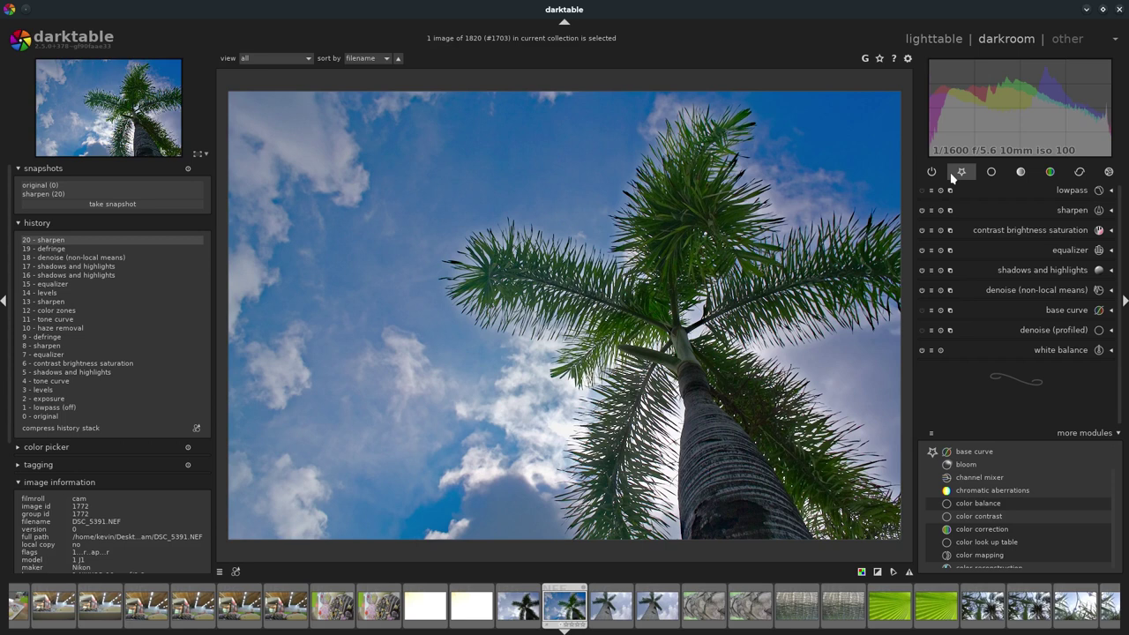
pyautogui.click(930, 465)
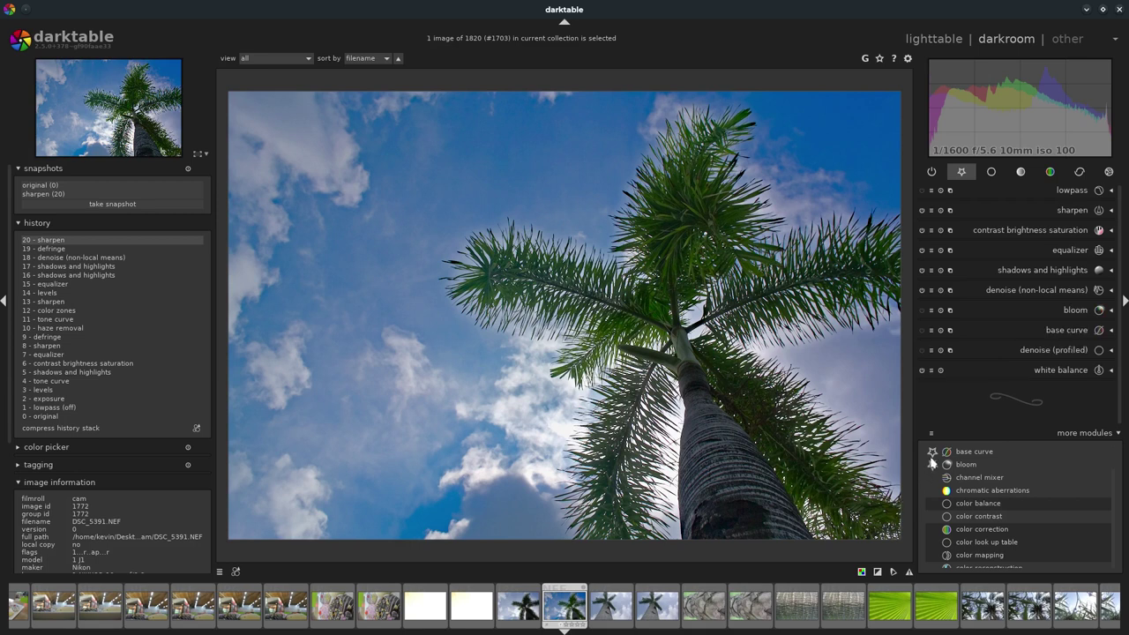
pyautogui.click(932, 478)
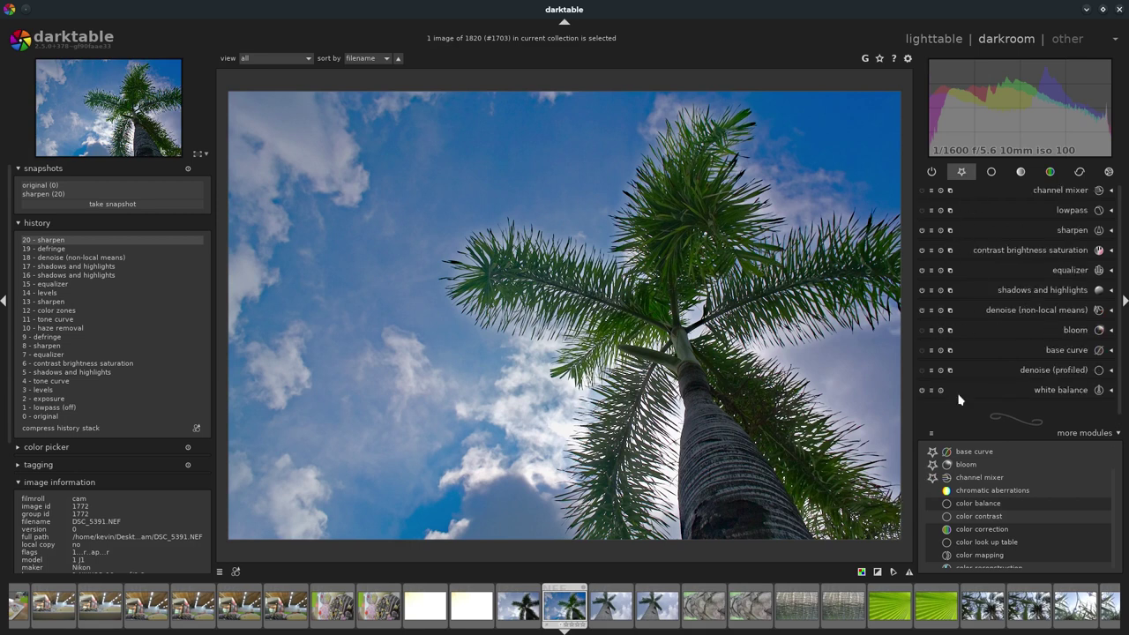
# Step: Browse the basic, tone, colour, correction and effect groups, adding highpass to effects
pyautogui.click(989, 174)
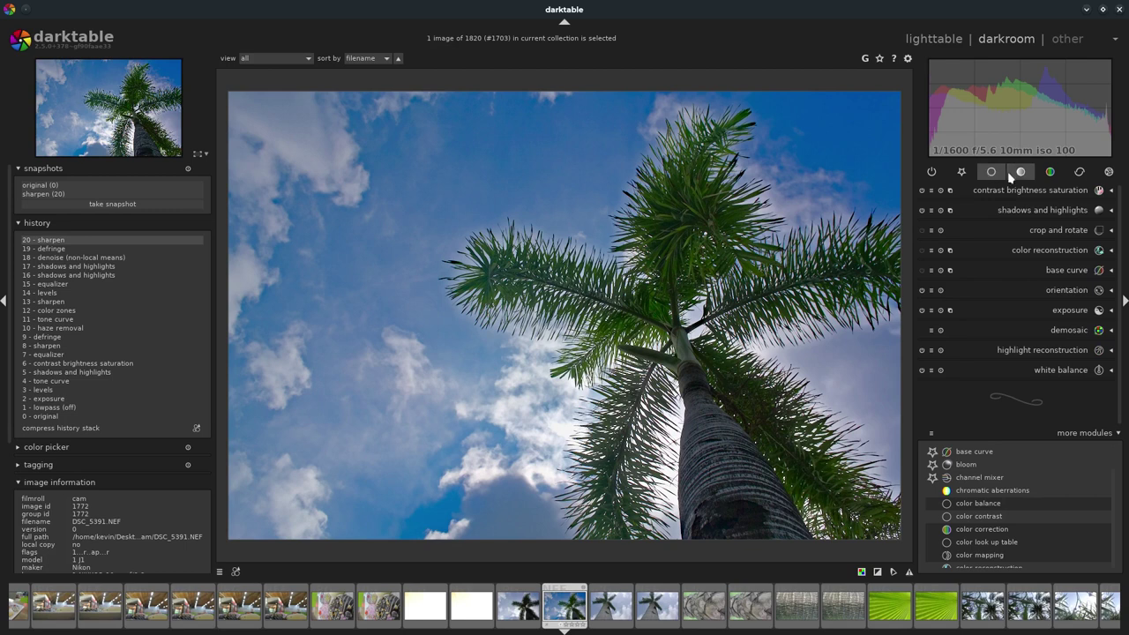
pyautogui.click(1011, 177)
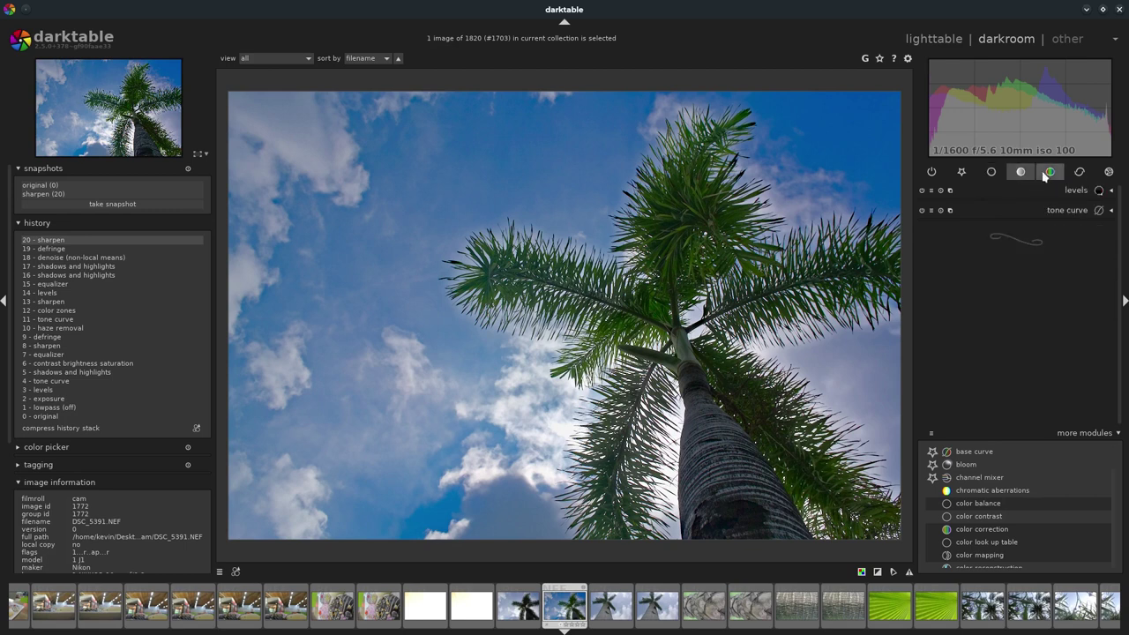
pyautogui.click(1048, 175)
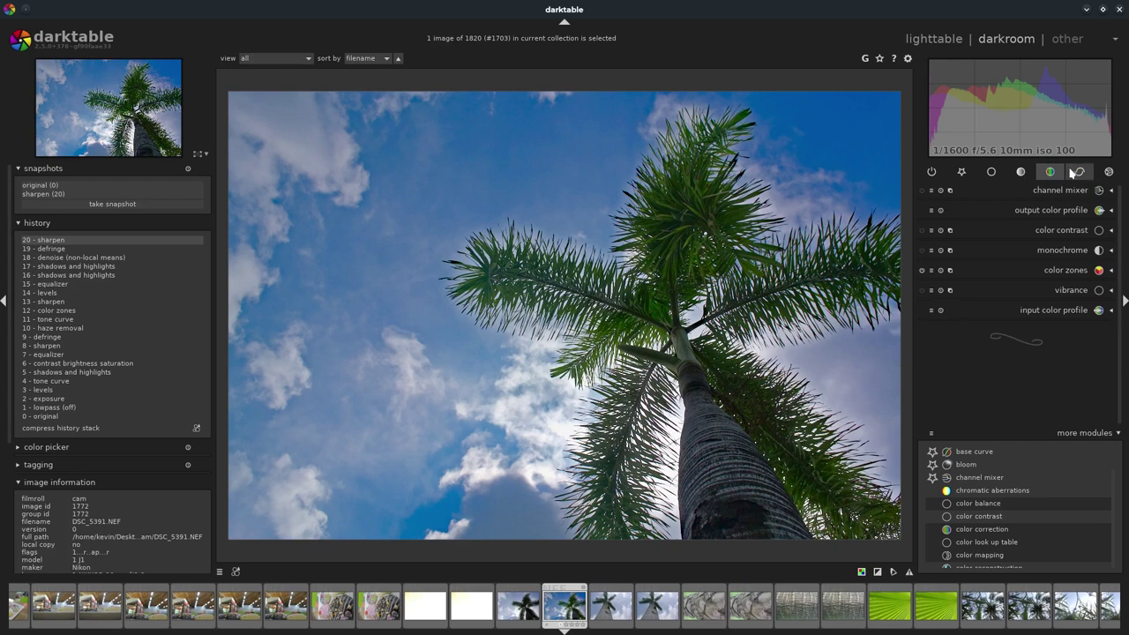
pyautogui.click(1077, 172)
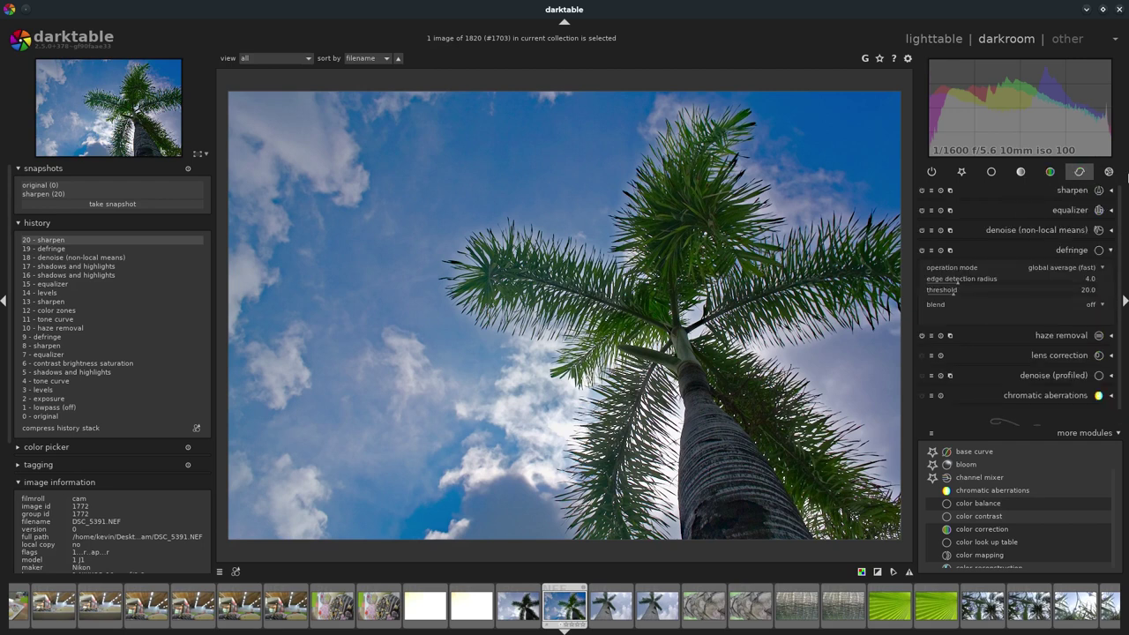
pyautogui.click(1109, 172)
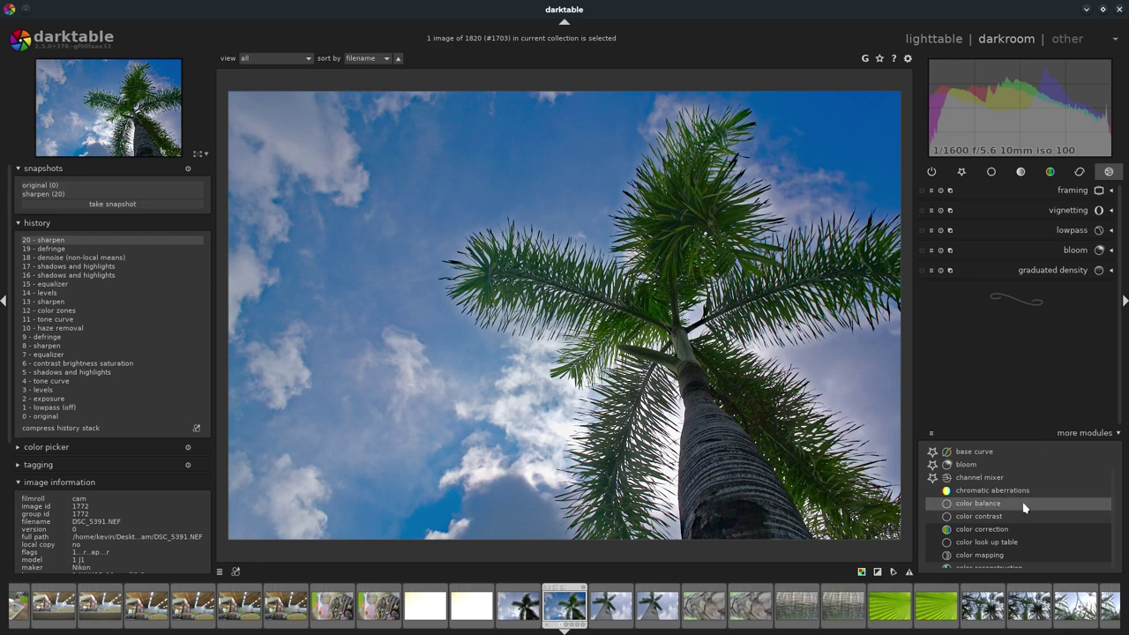
pyautogui.scroll(-3, 986, 520)
pyautogui.scroll(-3, 992, 518)
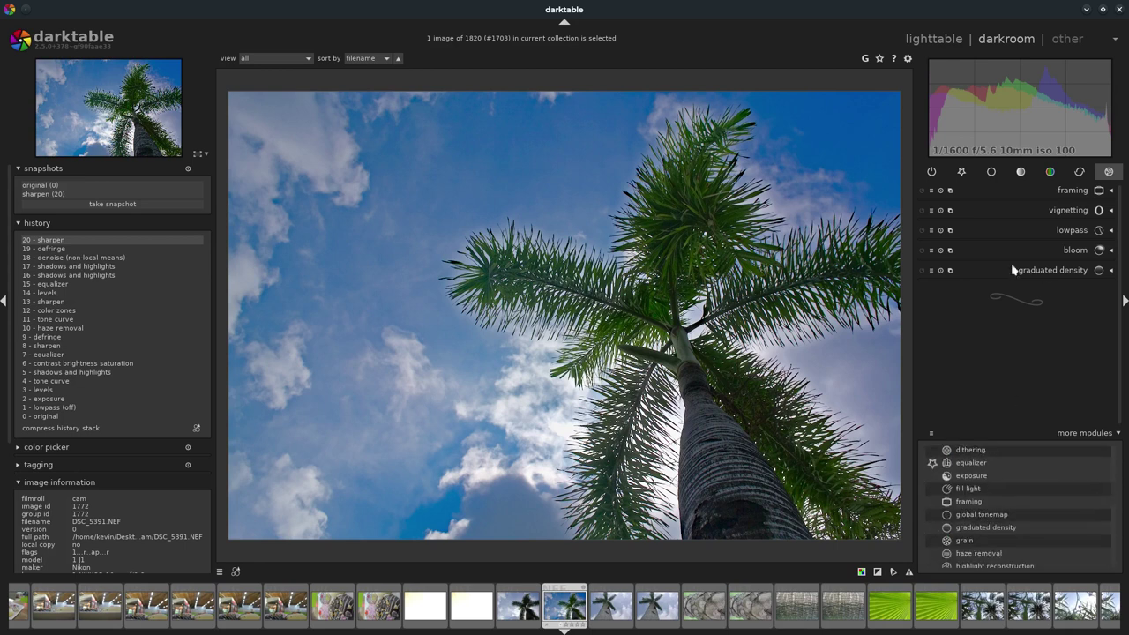
pyautogui.scroll(-2, 979, 519)
pyautogui.click(969, 519)
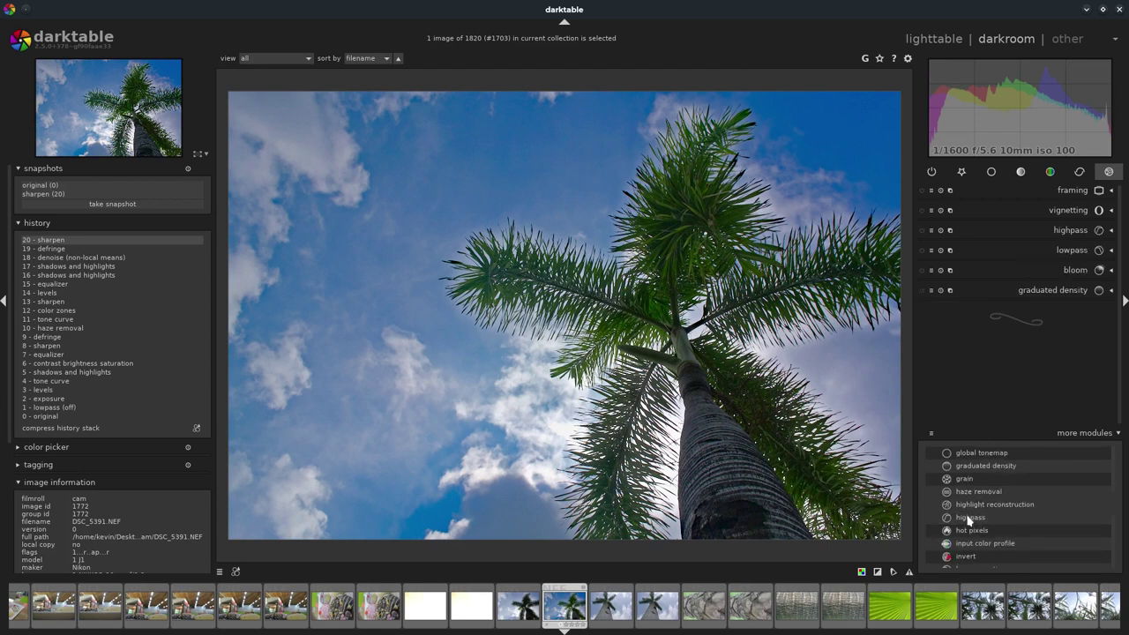